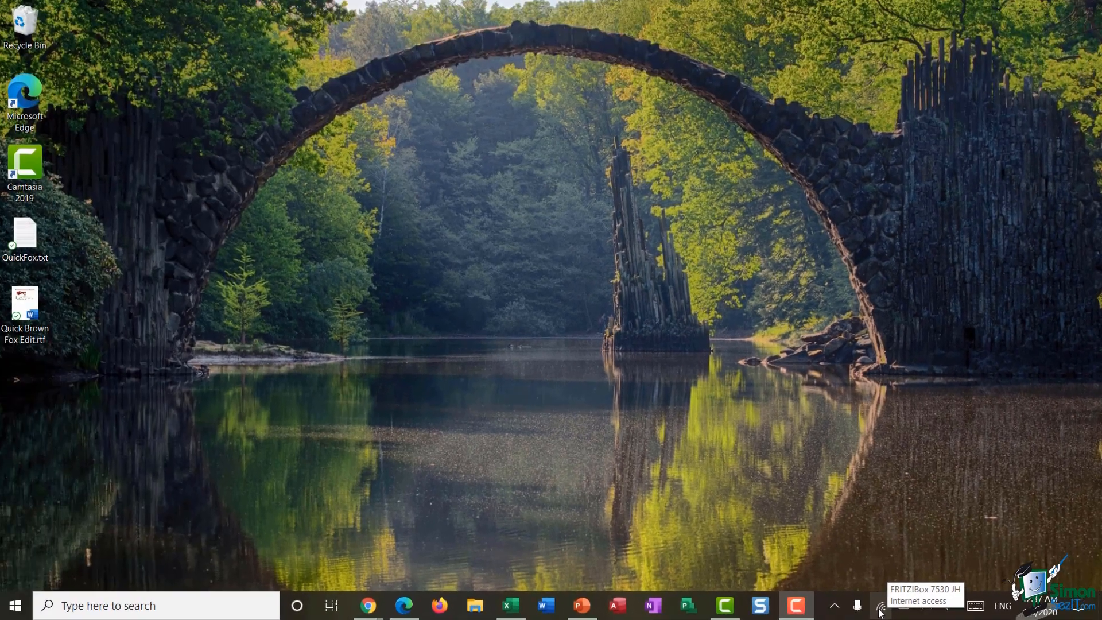
- Try to connect to the secured BTHub6-HX59 wireless network, backing out at the network security key request
click(711, 601)
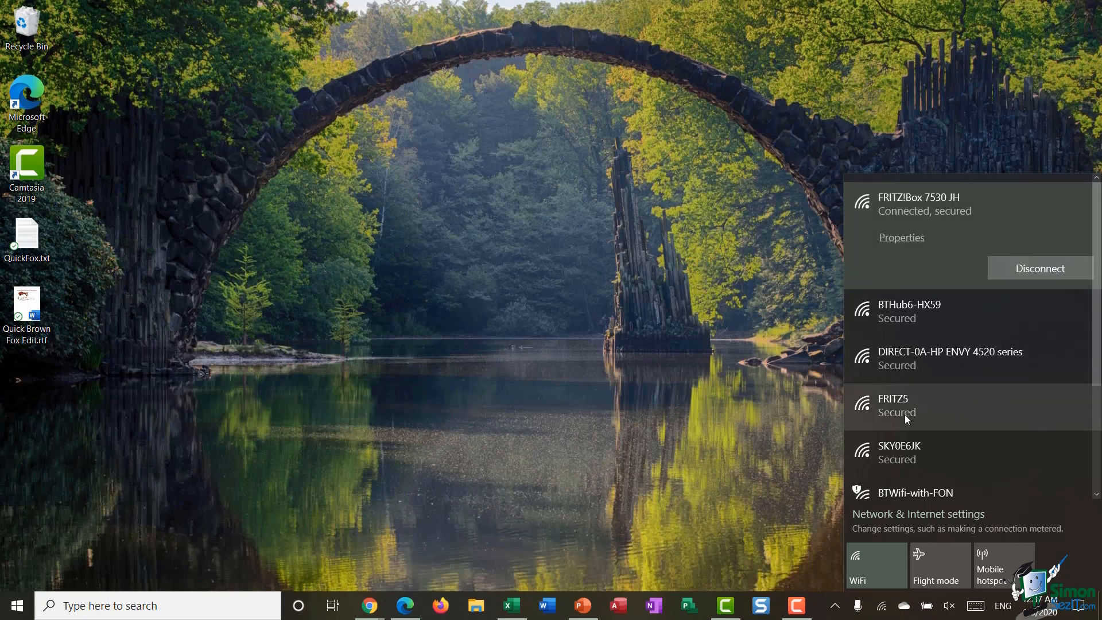
click(969, 320)
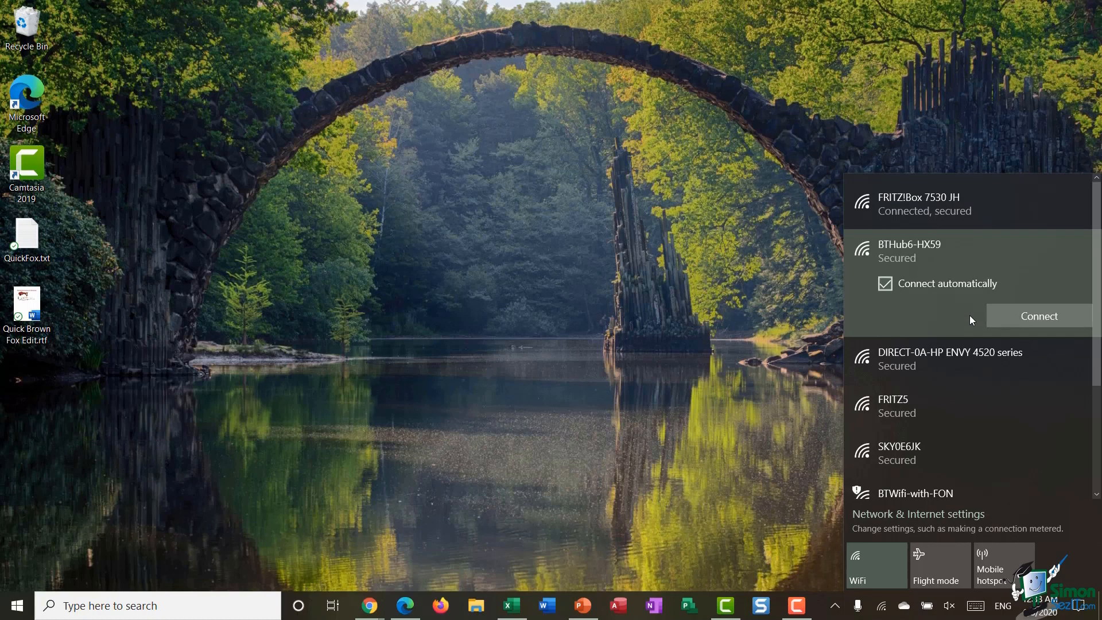
click(1051, 320)
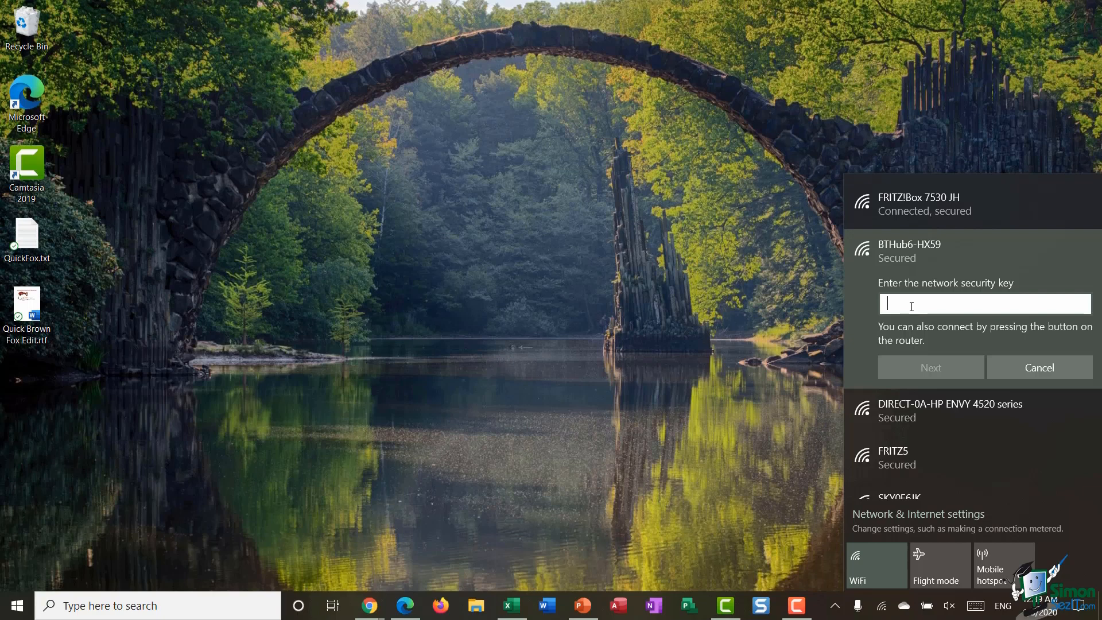
click(1022, 368)
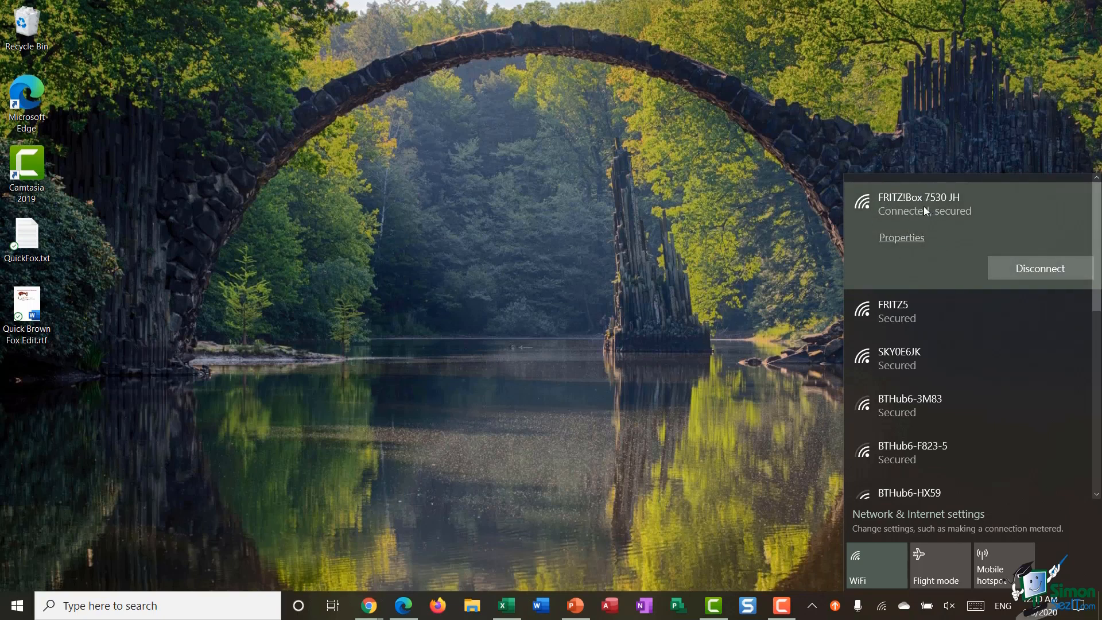
- Open the properties of the connected FRITZ!Box 7530 JH network and review its auto-connect, network profile and random hardware address options
click(898, 241)
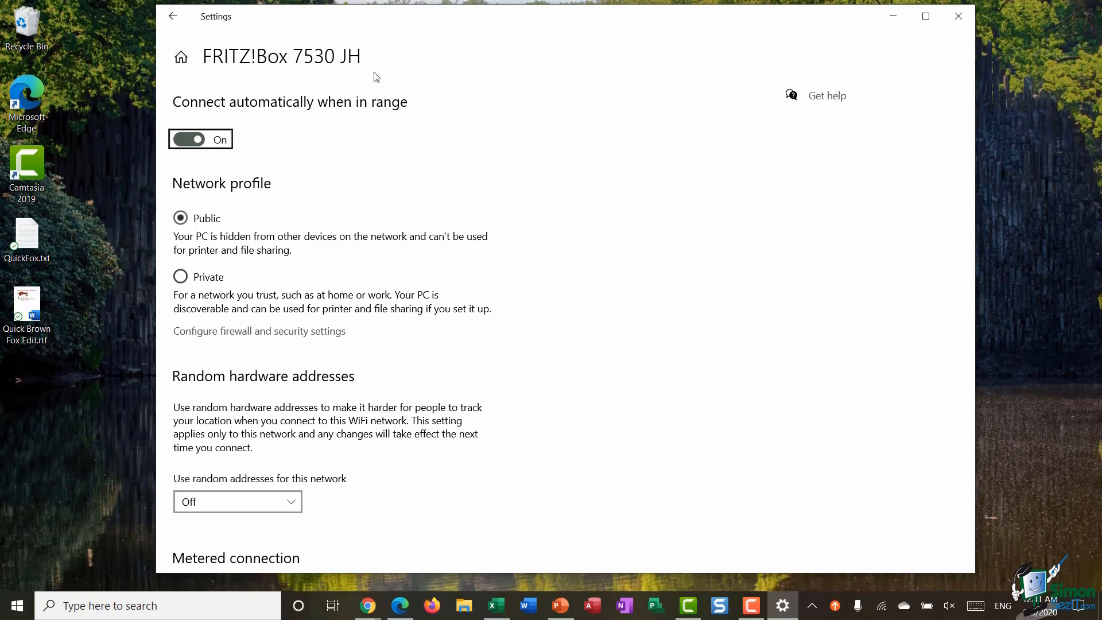
click(198, 143)
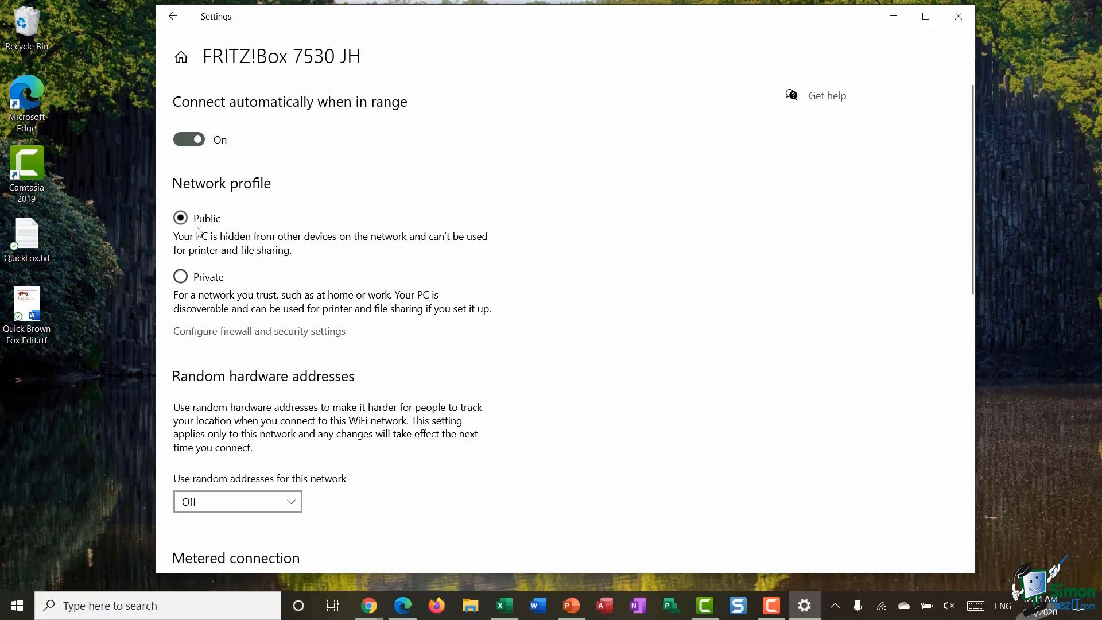
scroll(561, 291, down, 3)
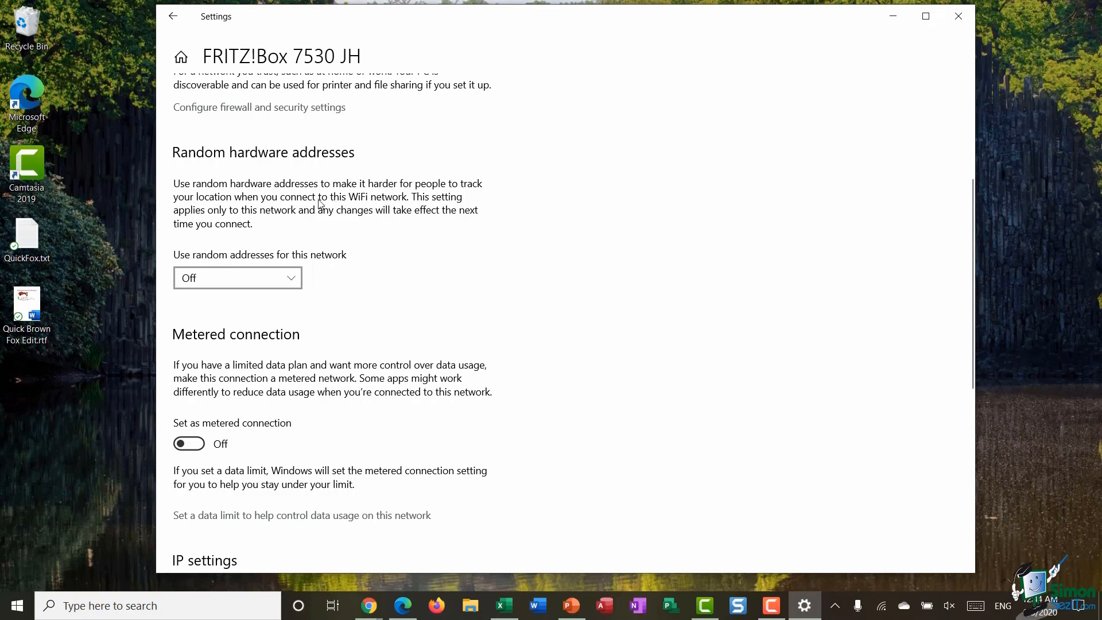
click(294, 277)
click(294, 278)
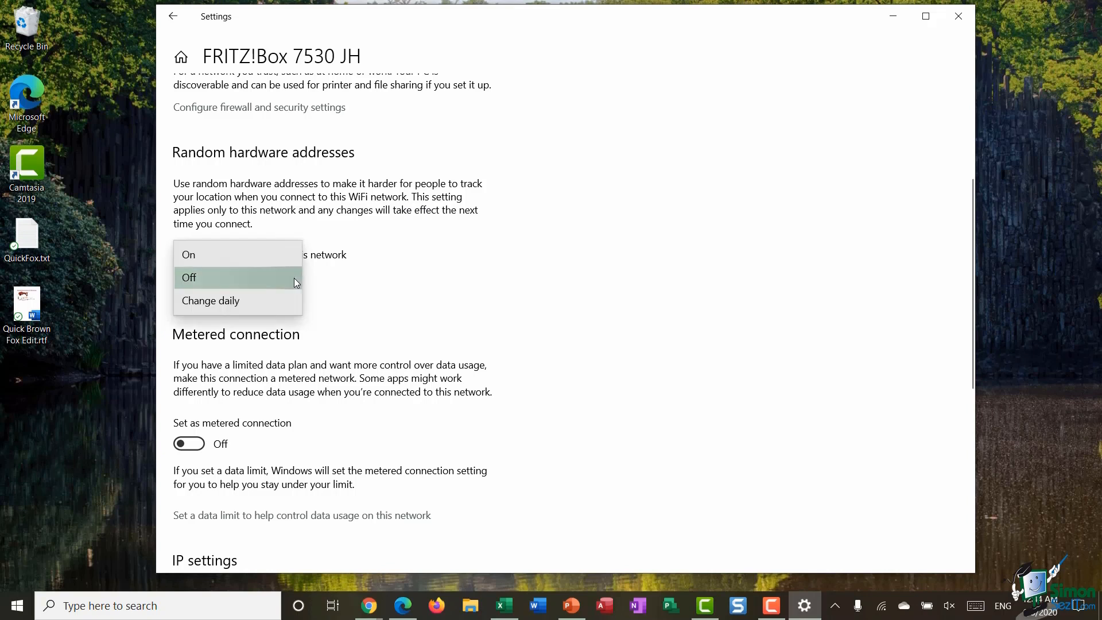
- Review the network's metered connection, IP settings and hardware properties, and close the window
scroll(355, 269, down, 3)
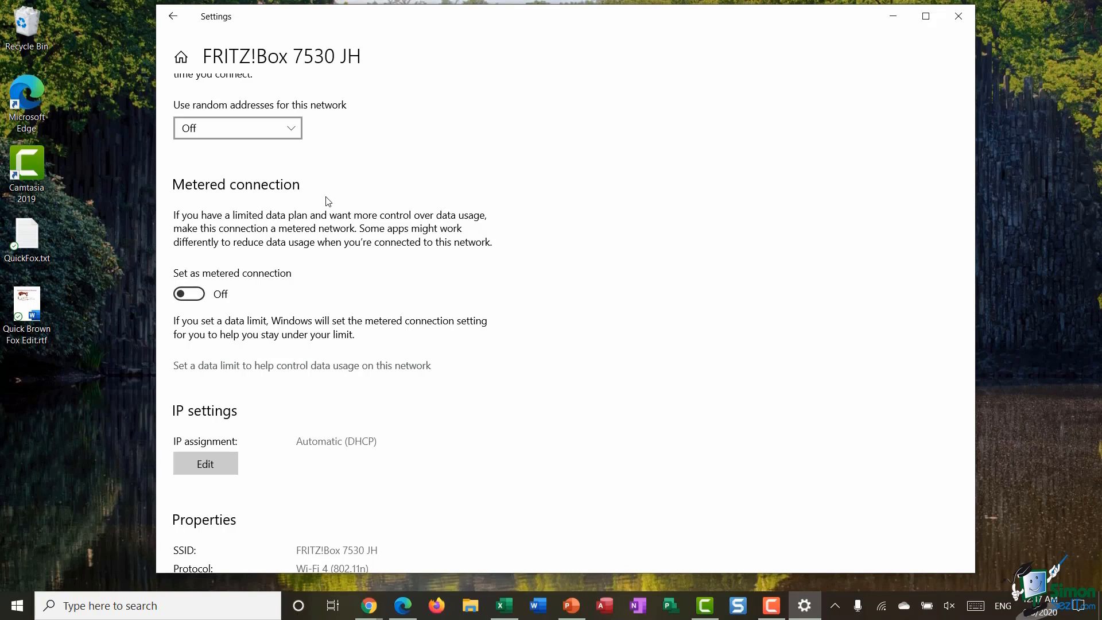
scroll(381, 207, down, 5)
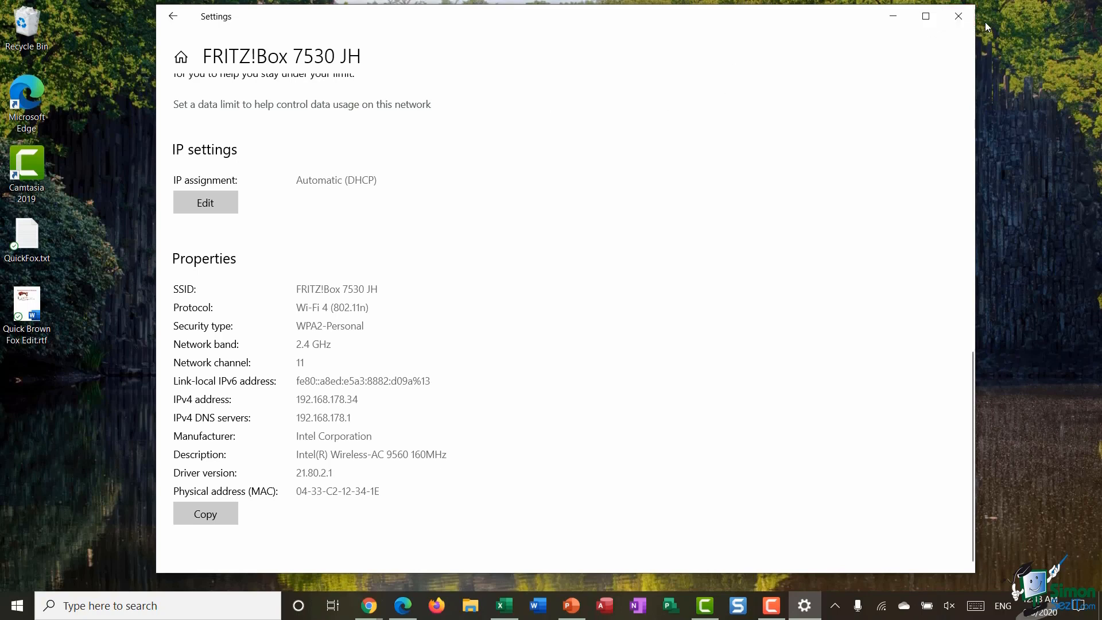
click(959, 17)
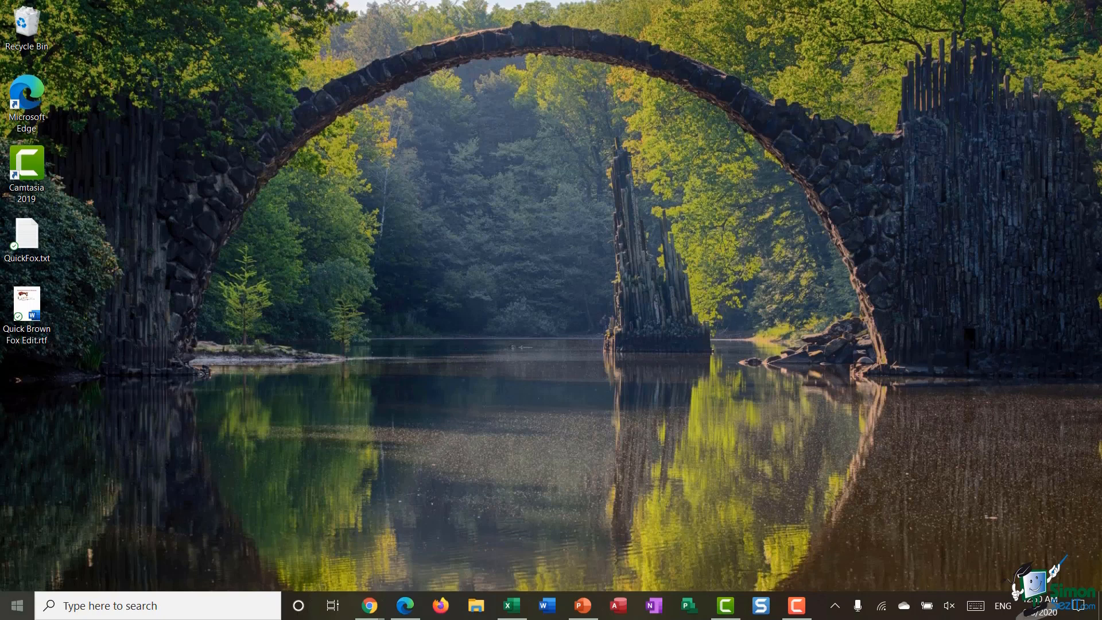
- Find and launch Windows Settings and open the sharing options under Network & Internet
click(83, 603)
text(settings)
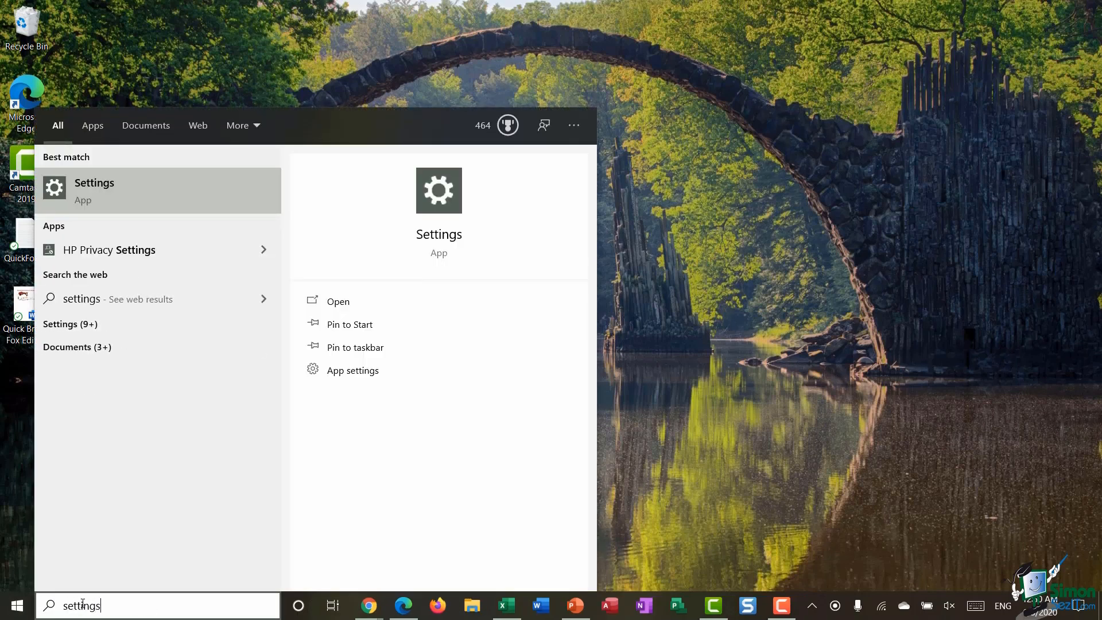
key(Return)
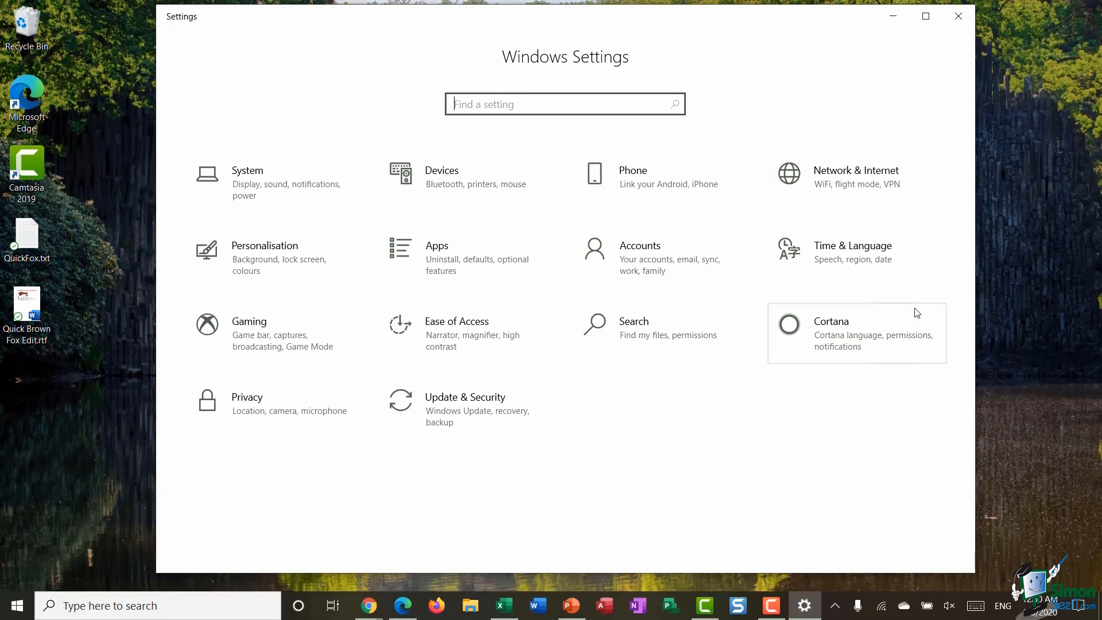
click(853, 185)
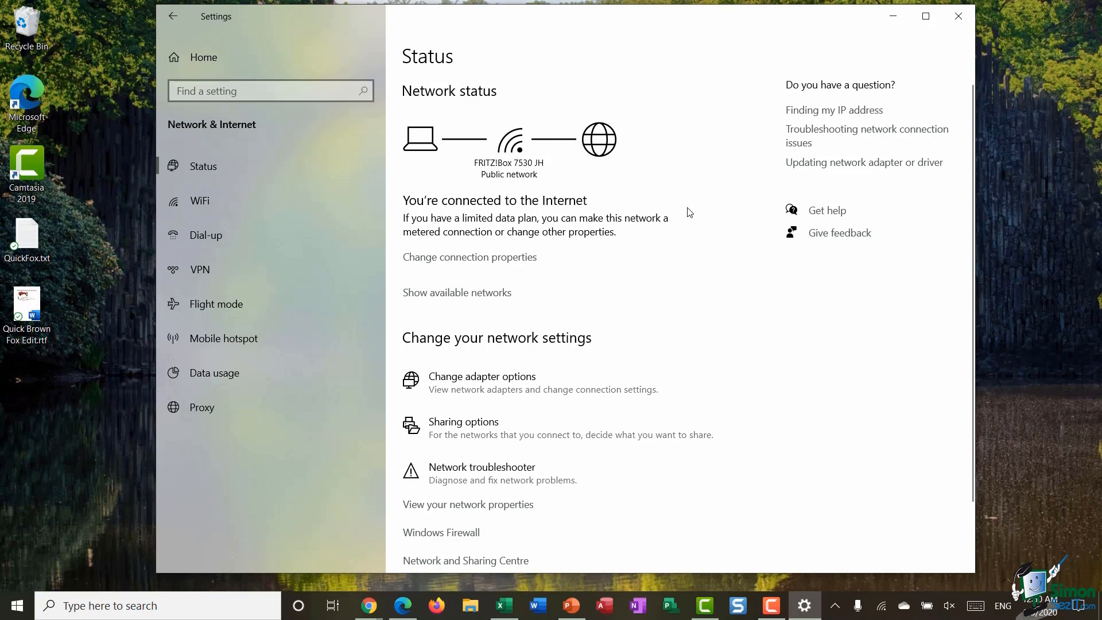
click(491, 432)
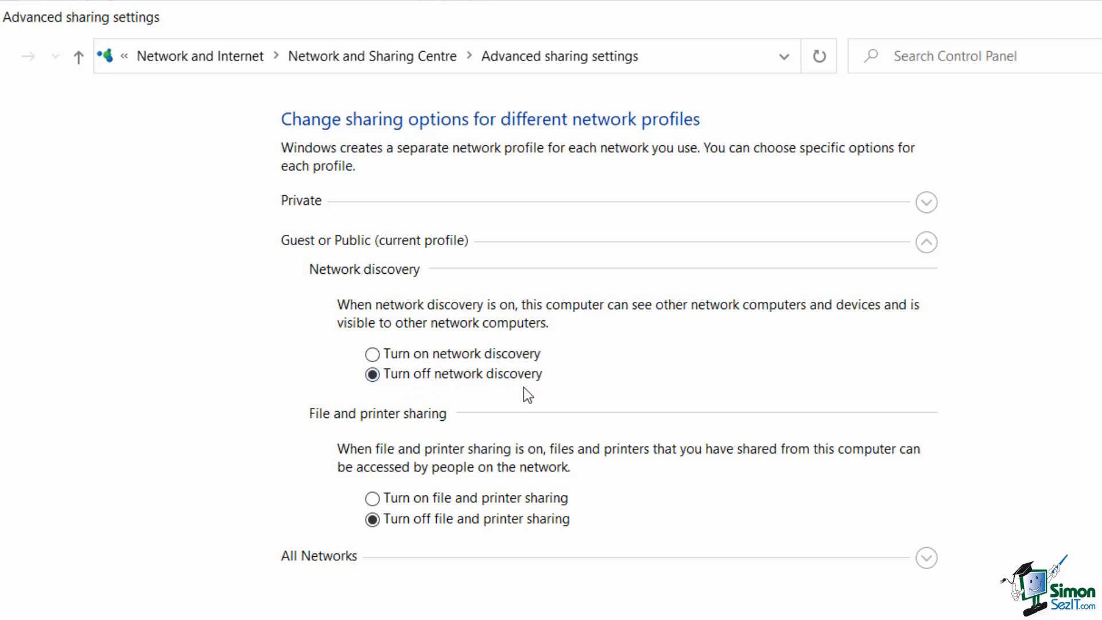
- Try turning on network discovery and file and printer sharing for the public profile, set both back to off, and expand the Private profile
click(373, 355)
click(373, 498)
click(373, 520)
click(371, 376)
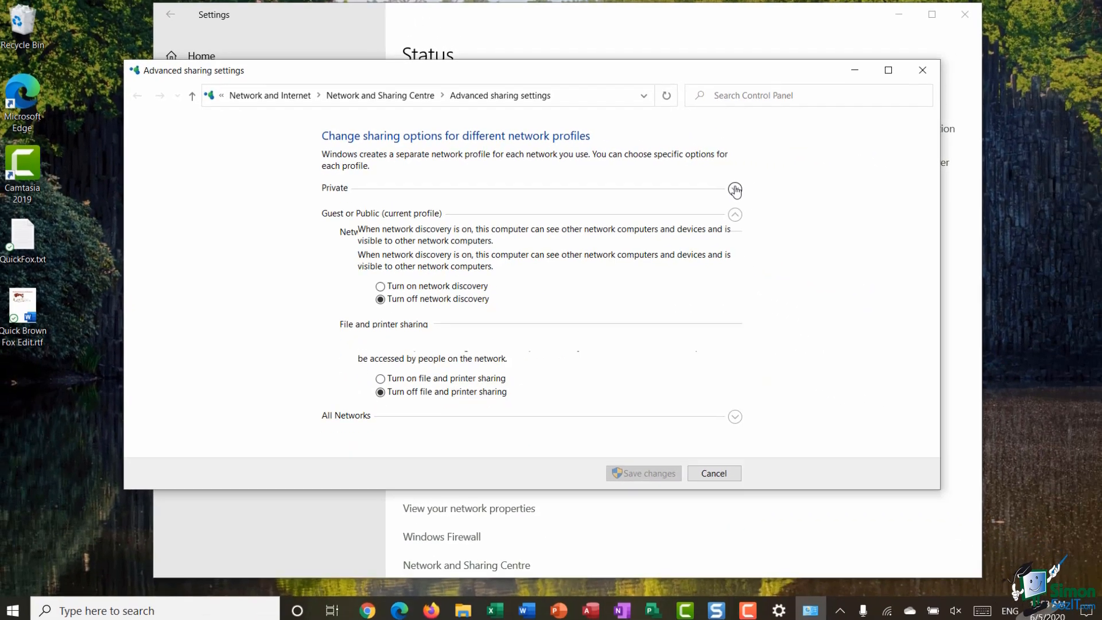
click(863, 198)
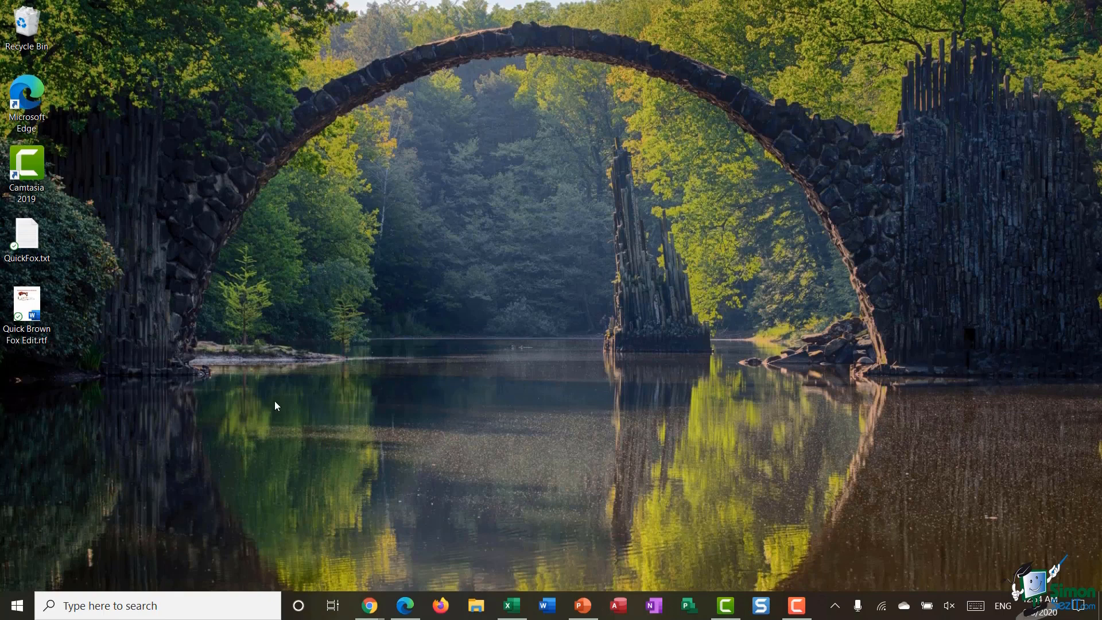
- Relaunch Windows Settings and open the Network and Sharing Centre from the Network & Internet status page
click(98, 606)
text(settings)
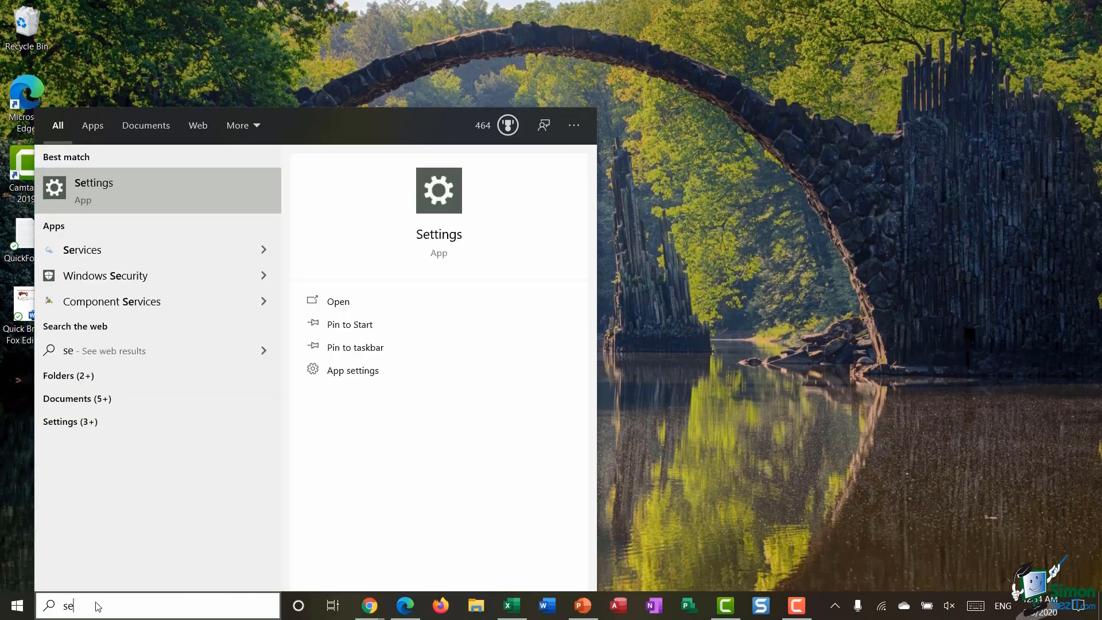
key(Return)
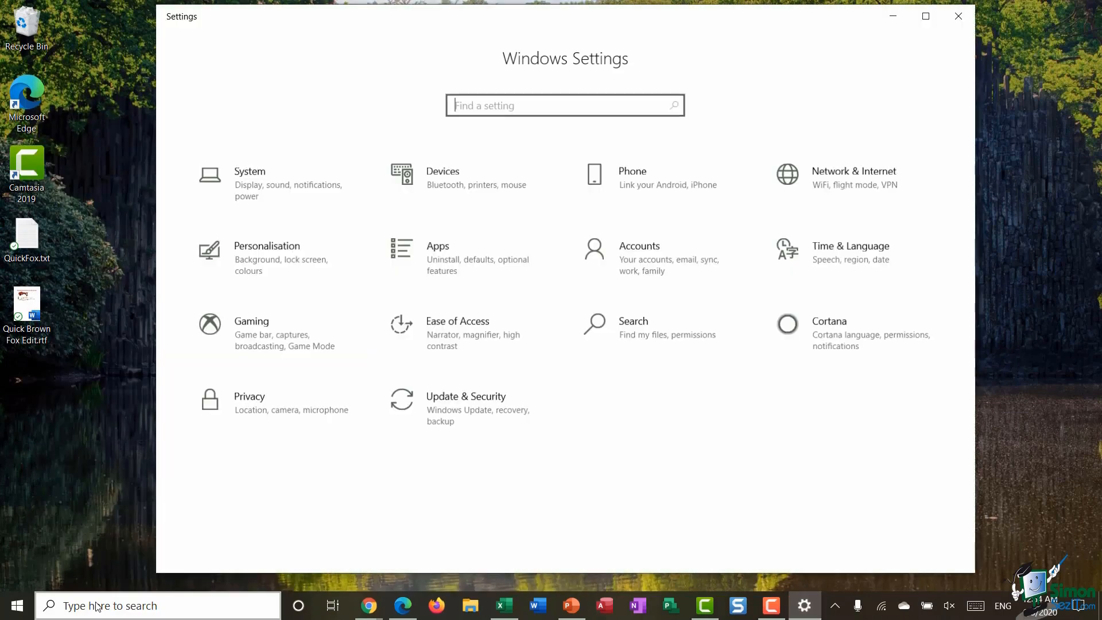
click(861, 178)
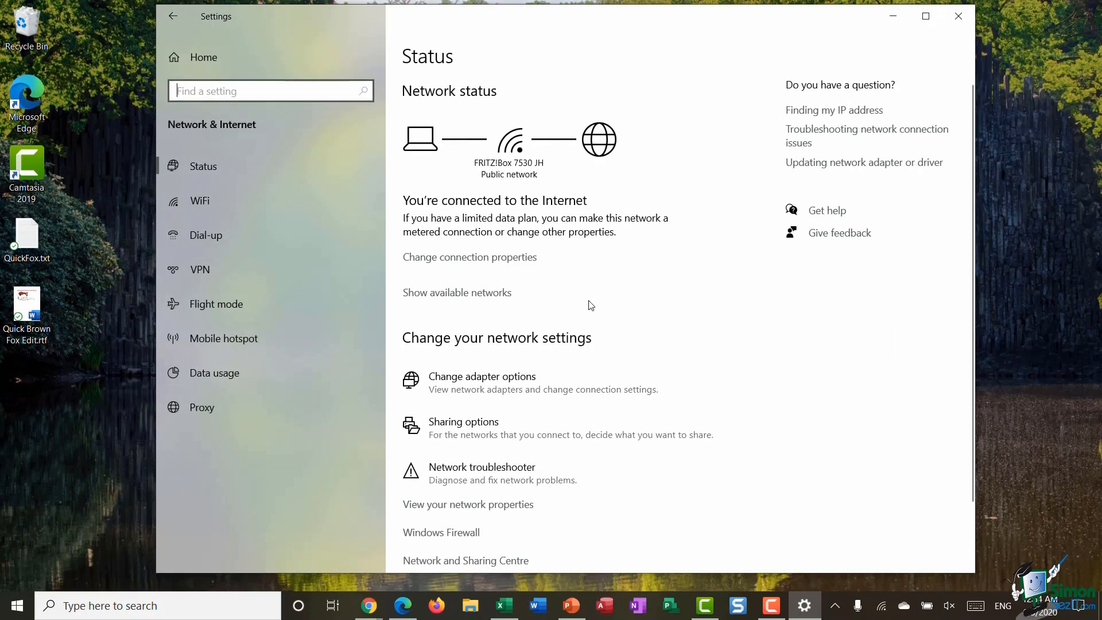
scroll(588, 306, down, 2)
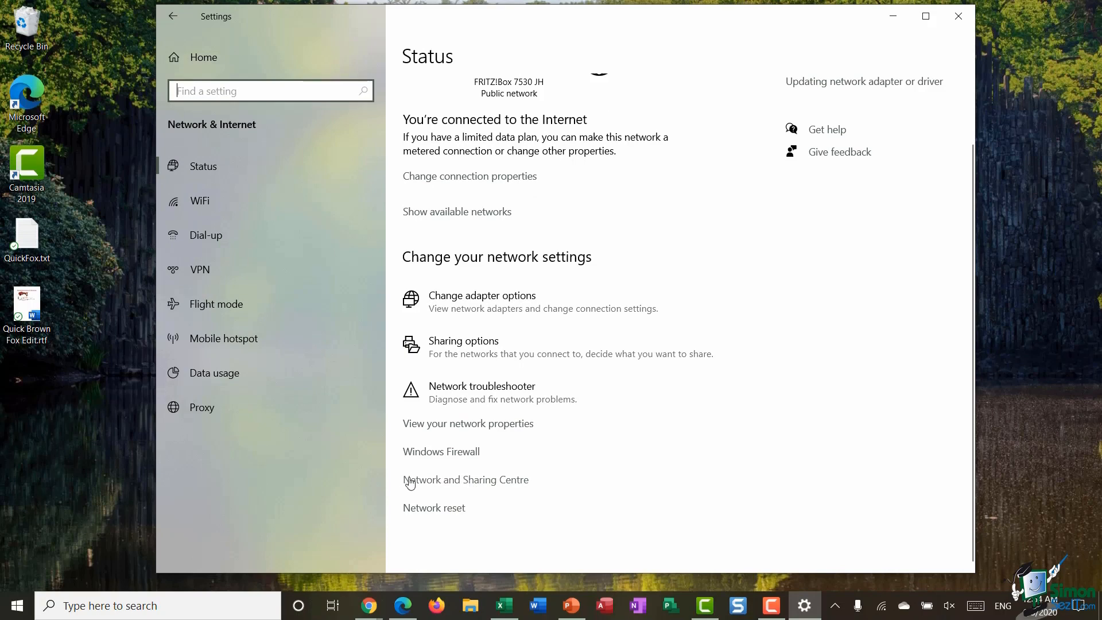
click(451, 482)
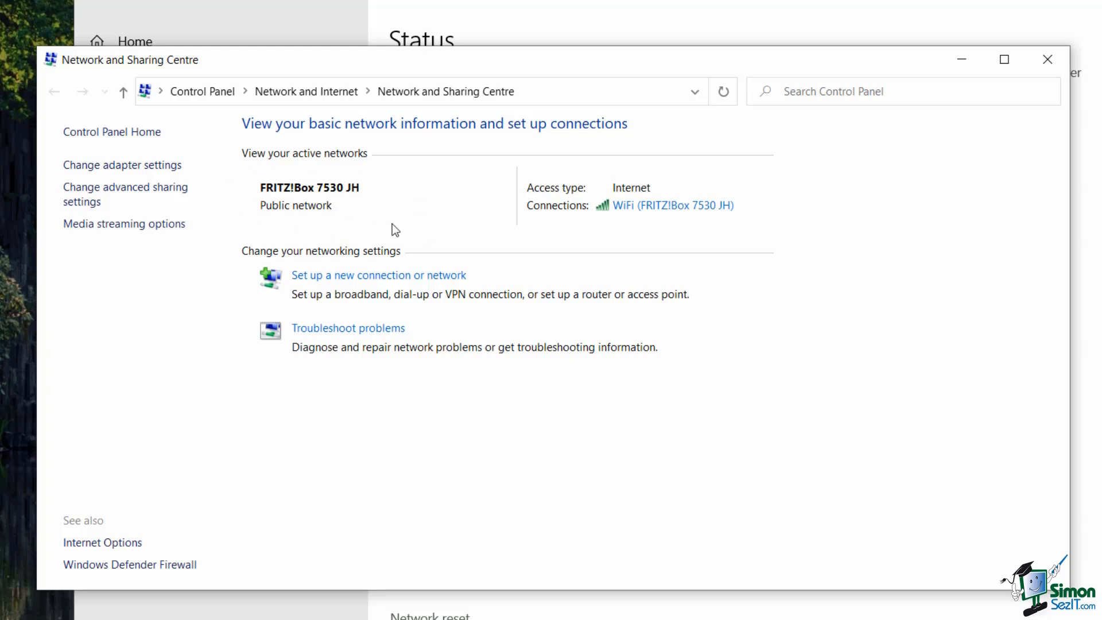
- Examine the active WiFi connection's status and the options for setting up a new connection or network, closing both without changes
click(663, 208)
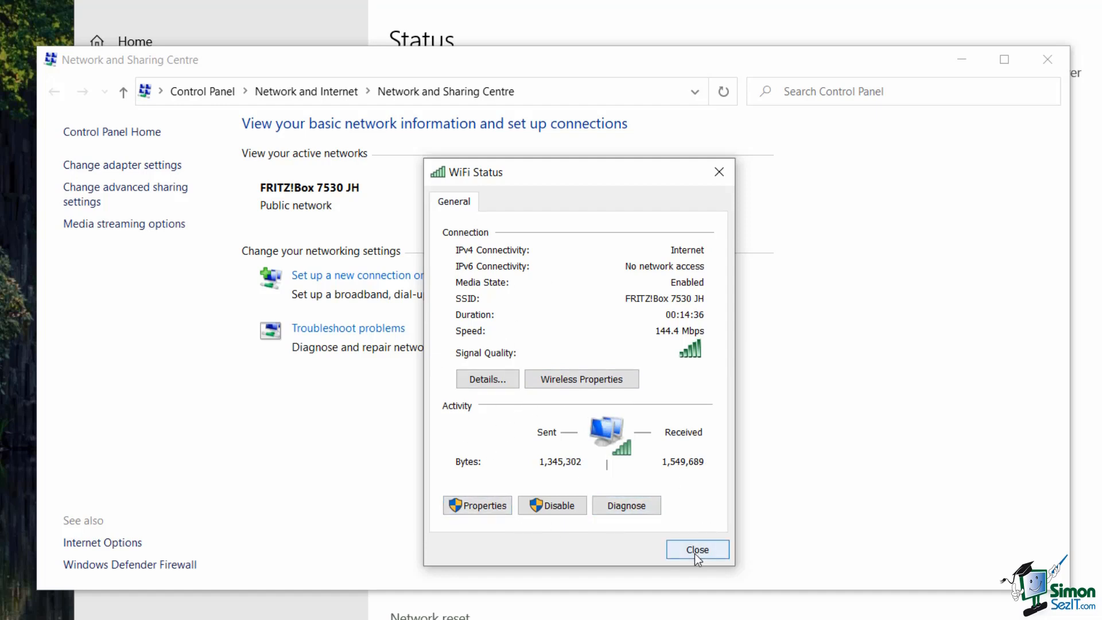
drag(564, 180, 788, 37)
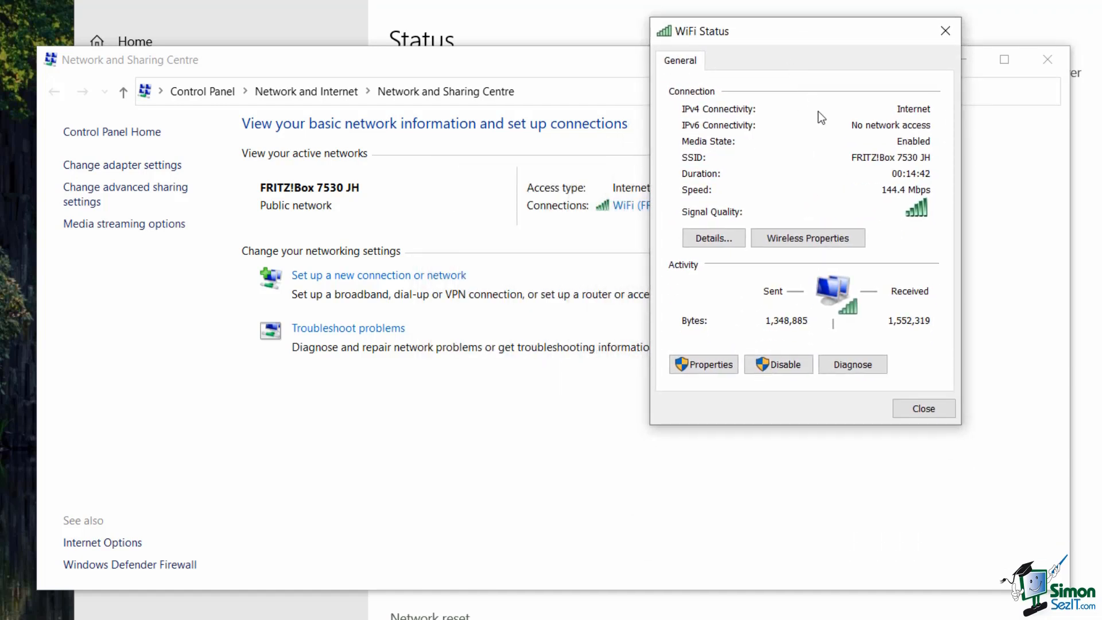
click(923, 409)
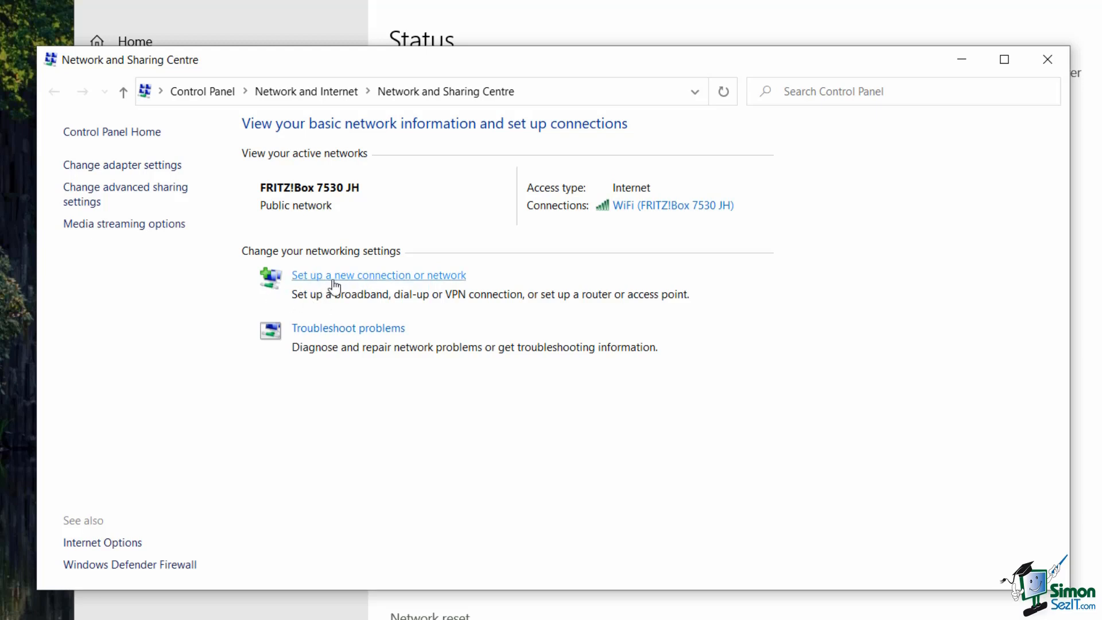
click(374, 276)
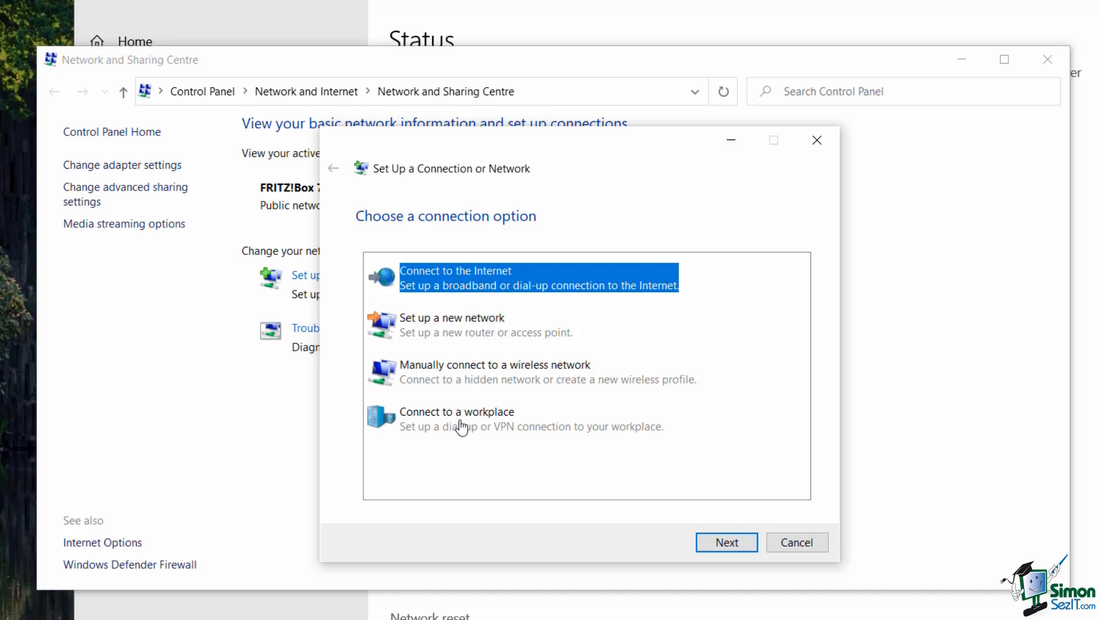
click(796, 543)
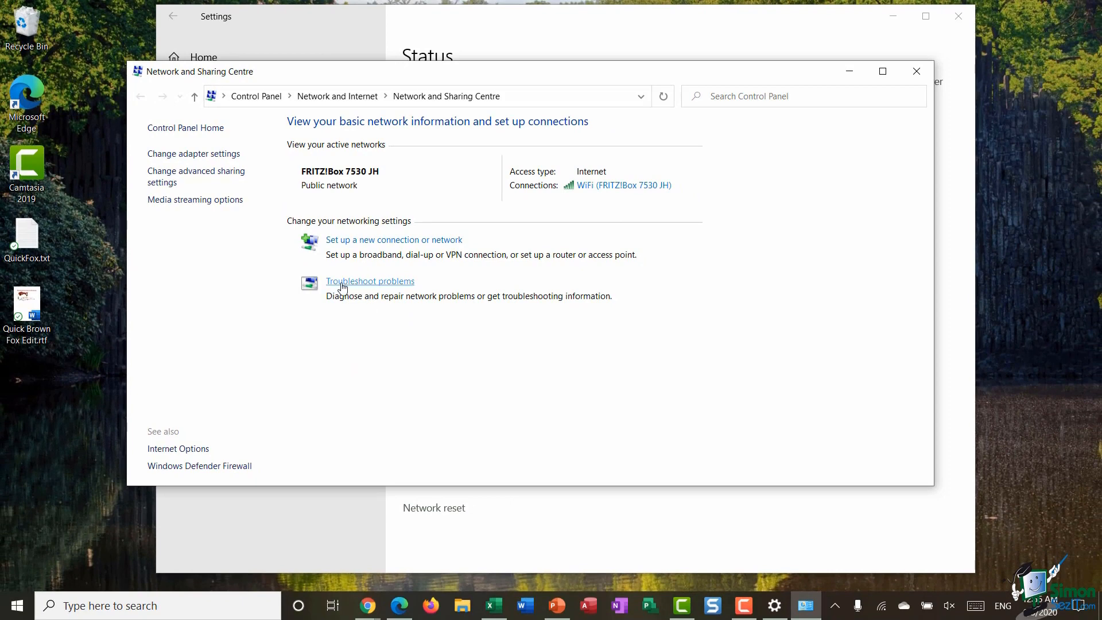
- Open the network problem troubleshooting page and look through the available troubleshooters
click(367, 282)
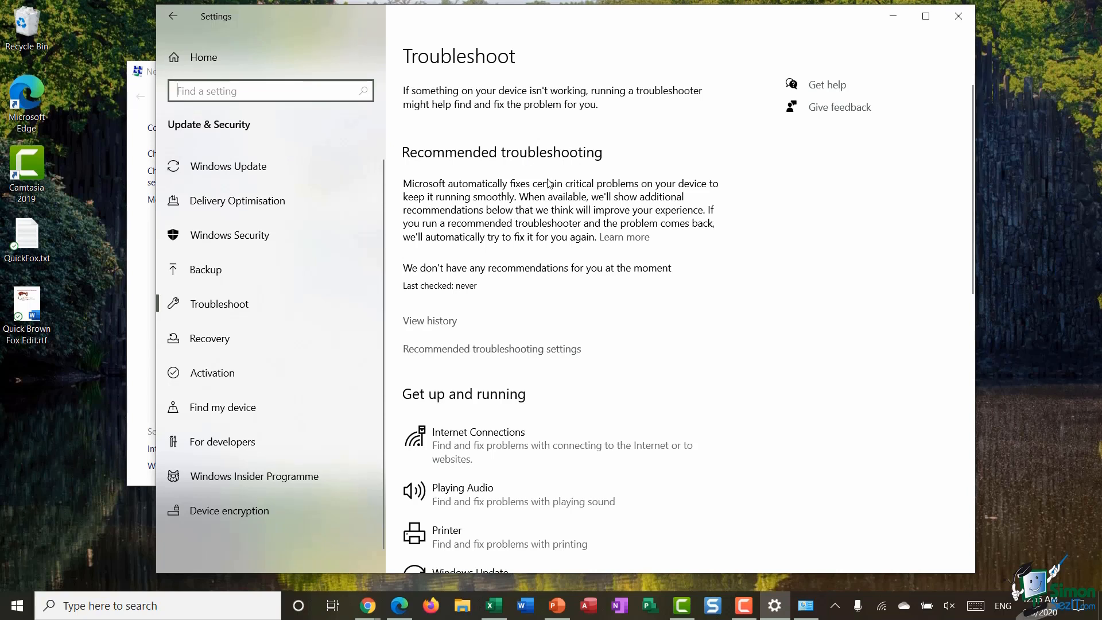
scroll(546, 183, down, 7)
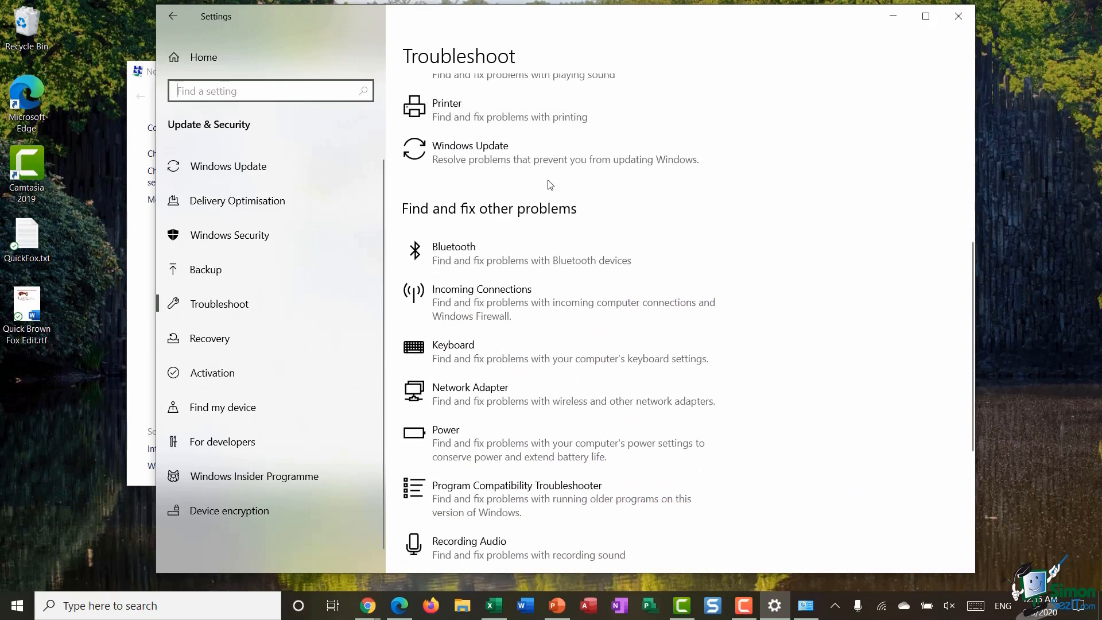
scroll(549, 184, up, 7)
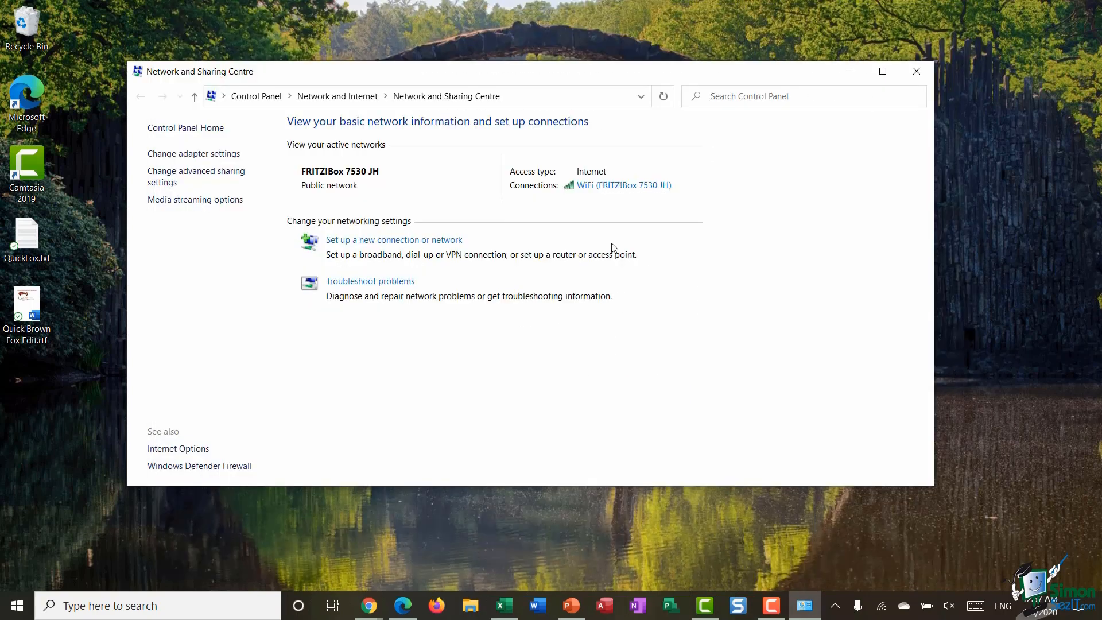